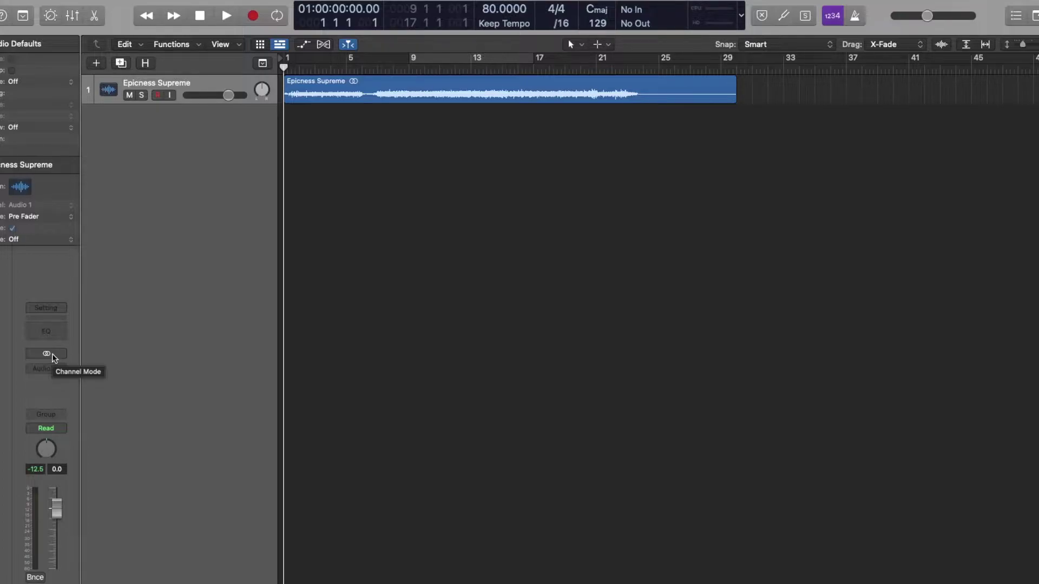
Step: Play the Epicness Supreme track from bar 6 to hear the mix, then return the playhead to the start
click(367, 68)
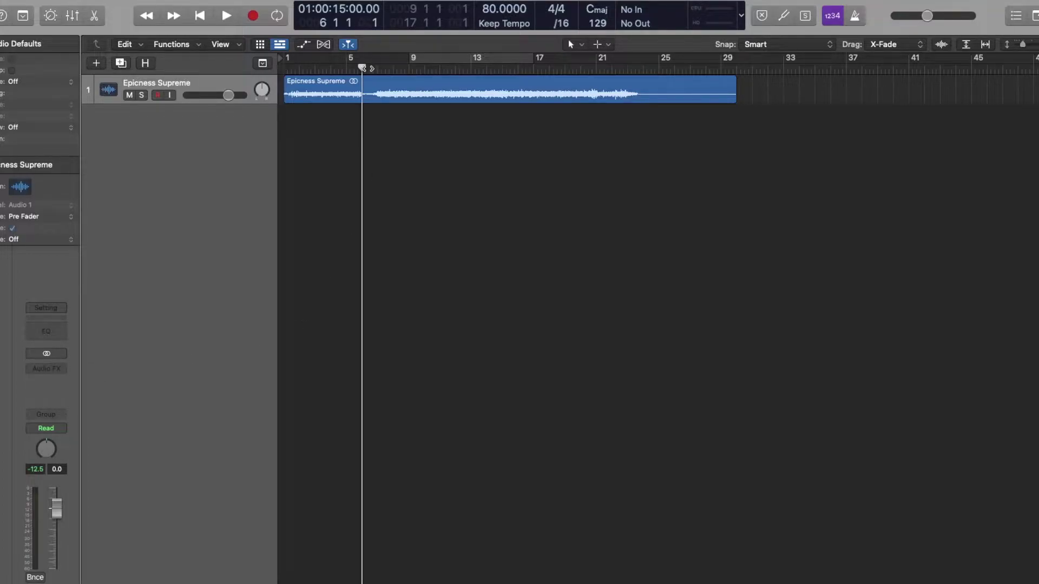
key(space)
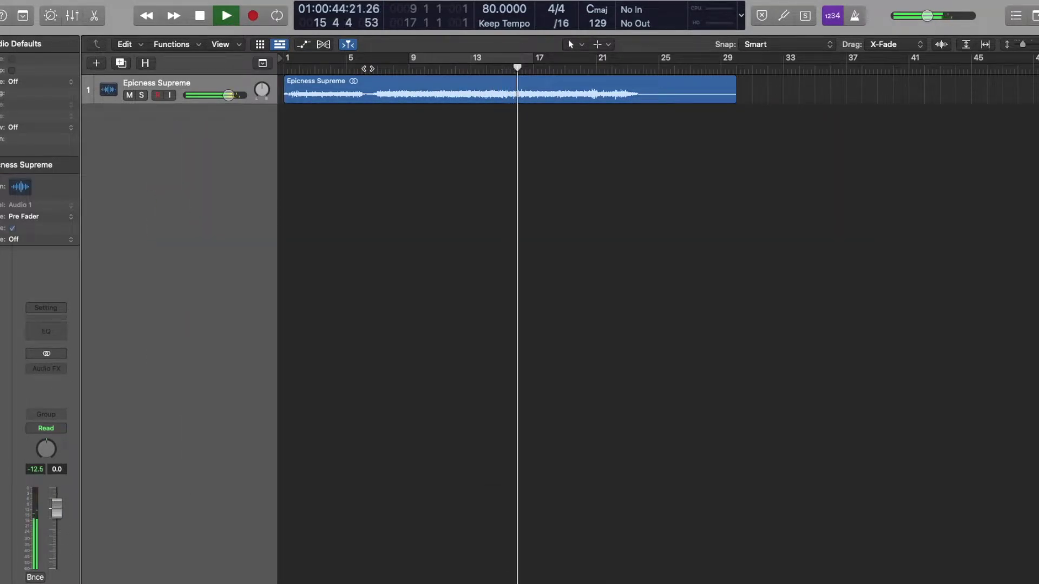
key(space)
key(Return)
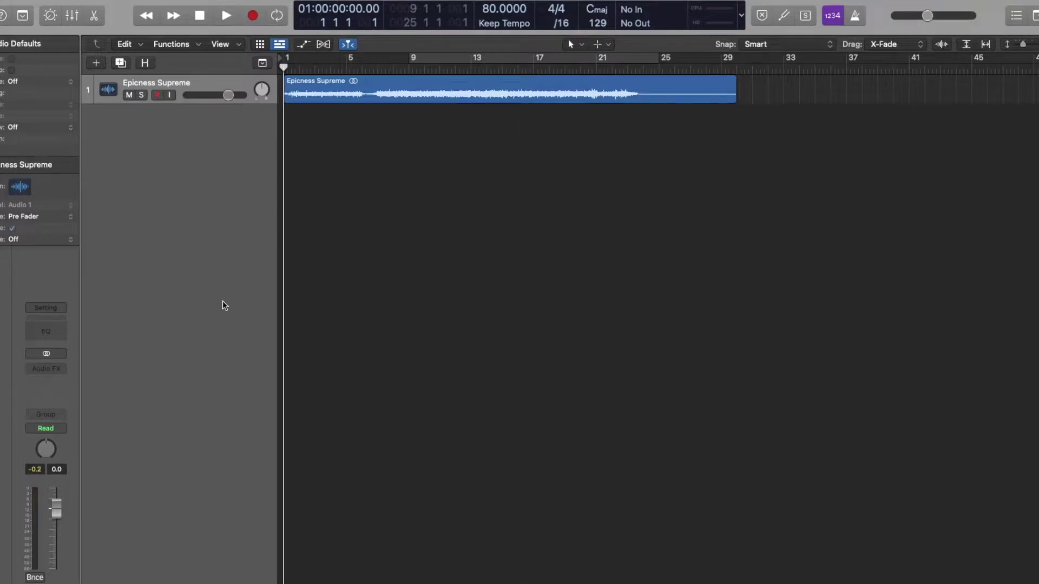
Step: Insert a Linear Phase EQ as an audio effect on the Stereo Out channel
click(59, 369)
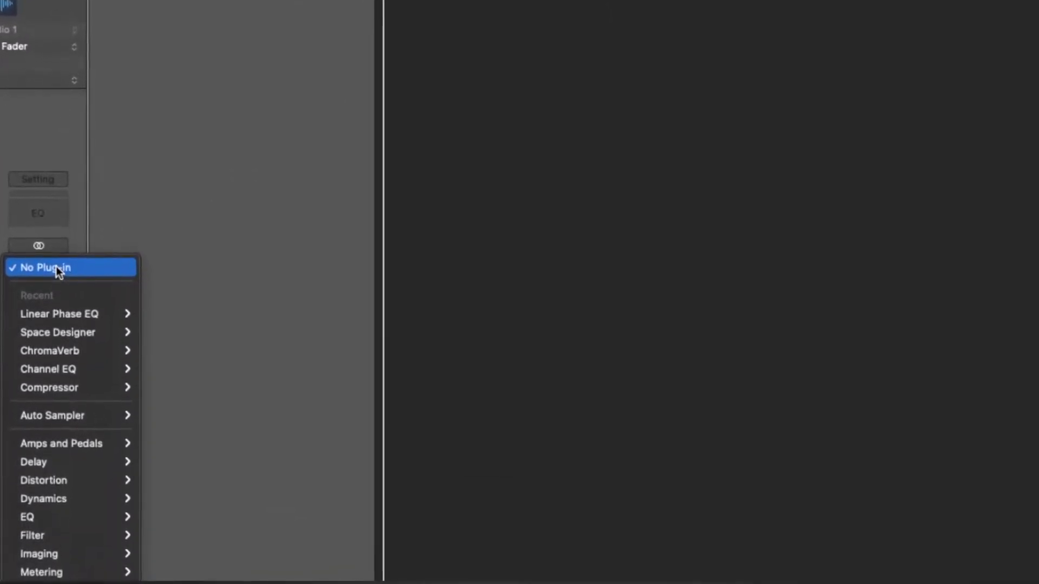
mouse_move(99, 519)
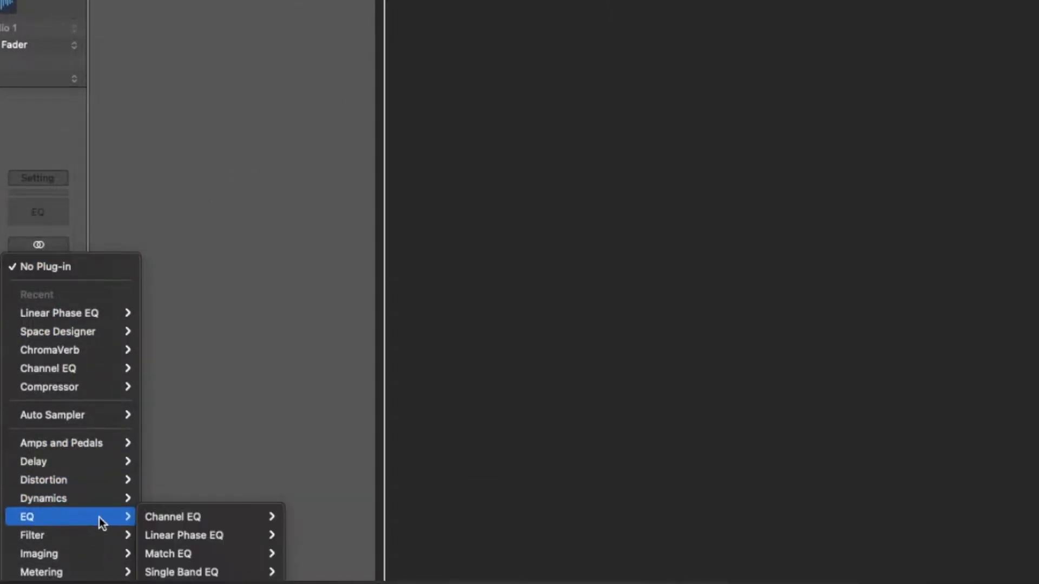
mouse_move(185, 535)
click(307, 532)
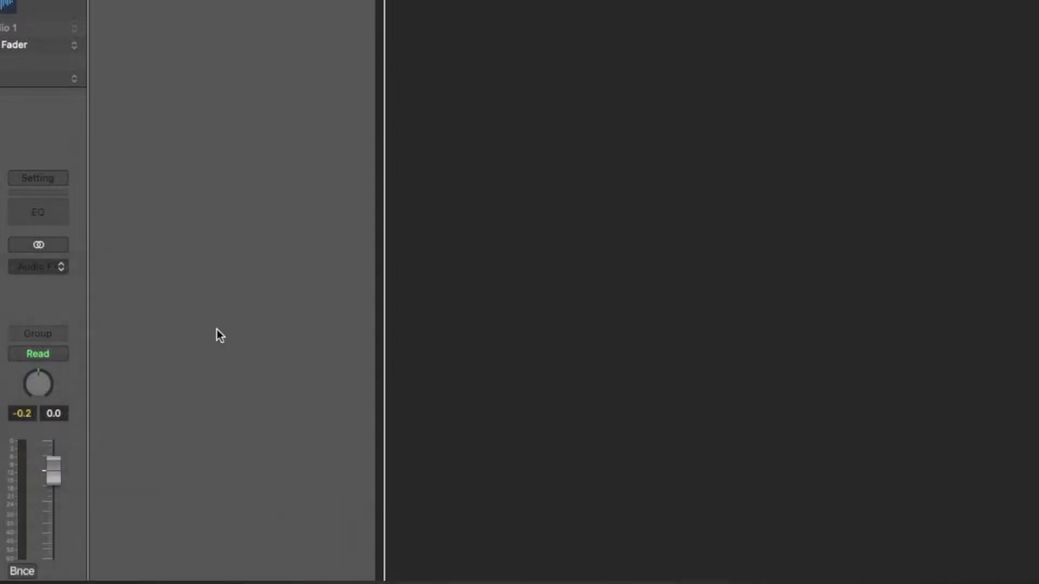
drag(38, 264, 40, 271)
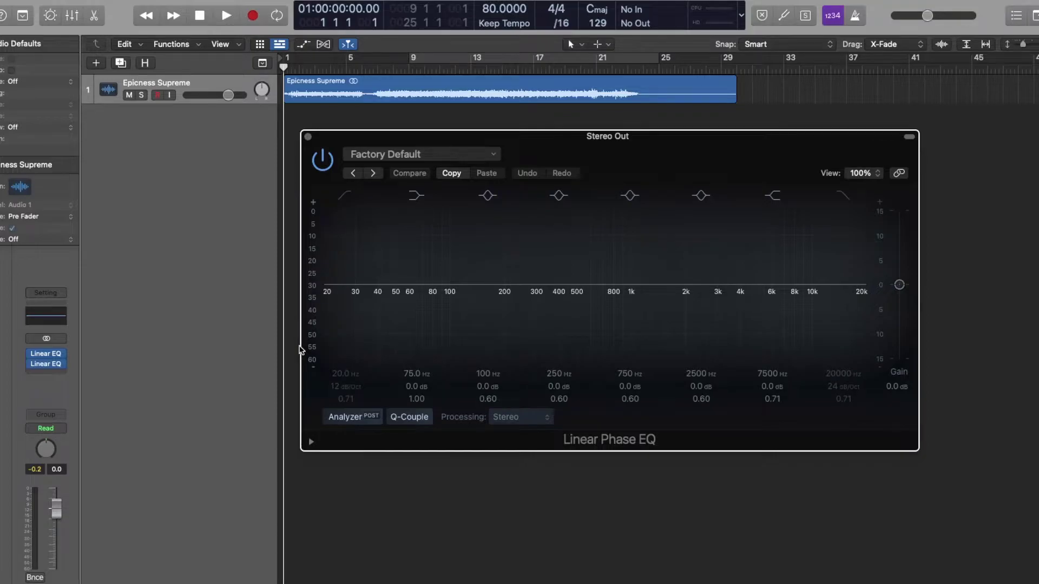
Step: Set the first Linear Phase EQ on the Stereo Out channel to Side Only processing
click(48, 356)
click(47, 356)
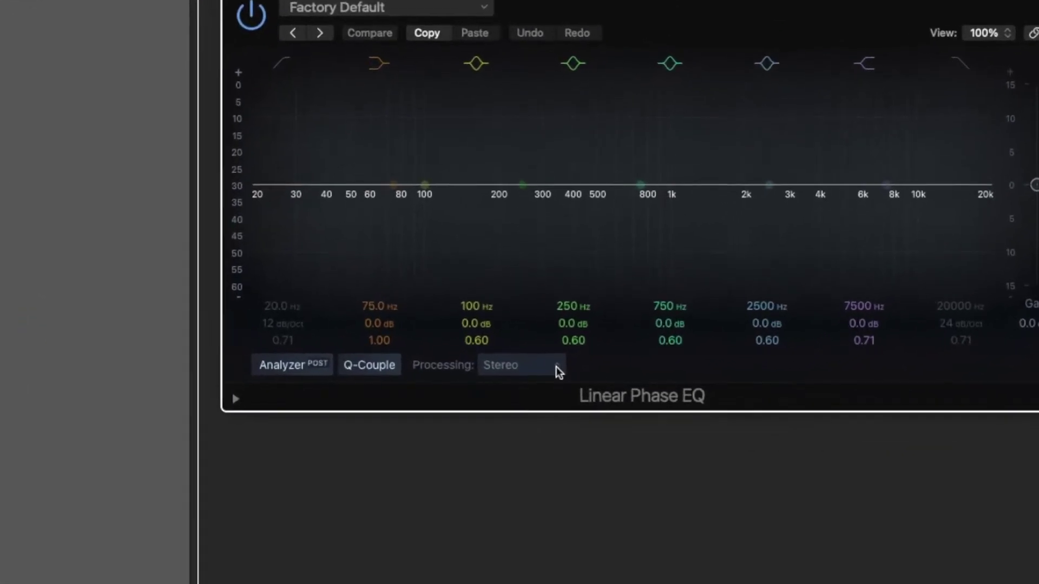
click(545, 417)
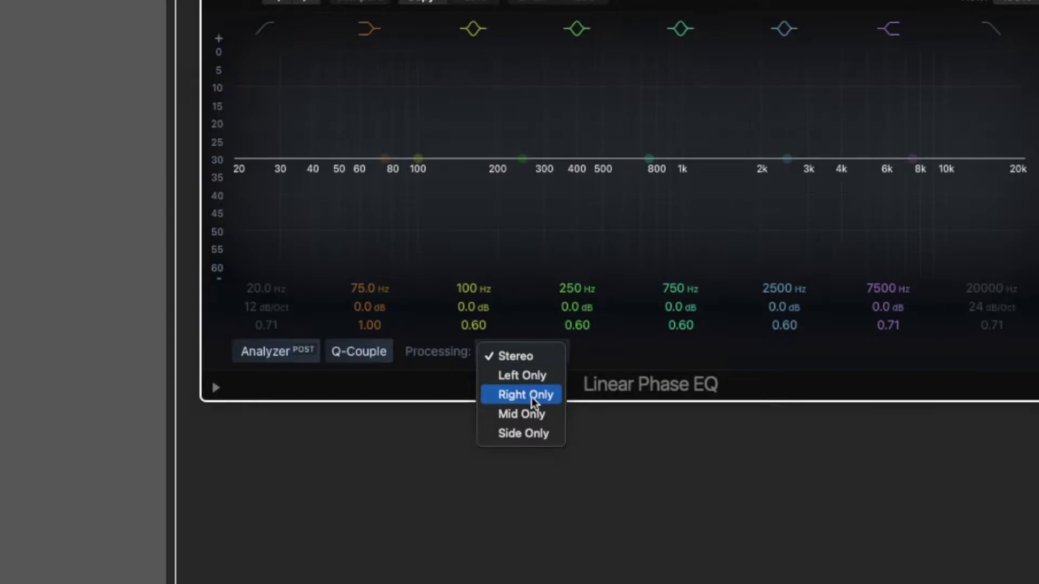
click(508, 434)
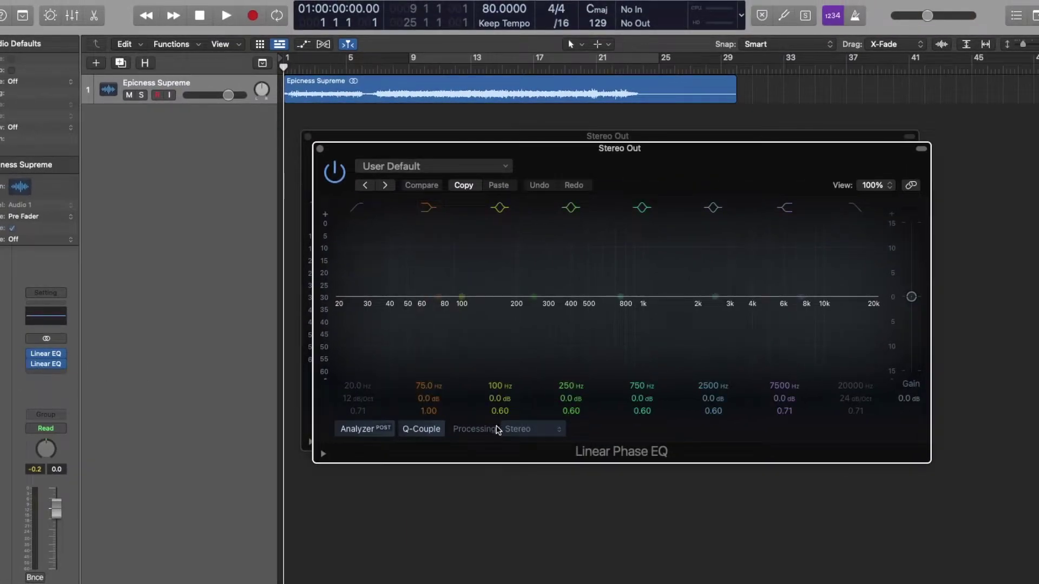
Step: Set the second Linear Phase EQ on the Stereo Out channel to Mid Only processing and bypass it
click(522, 414)
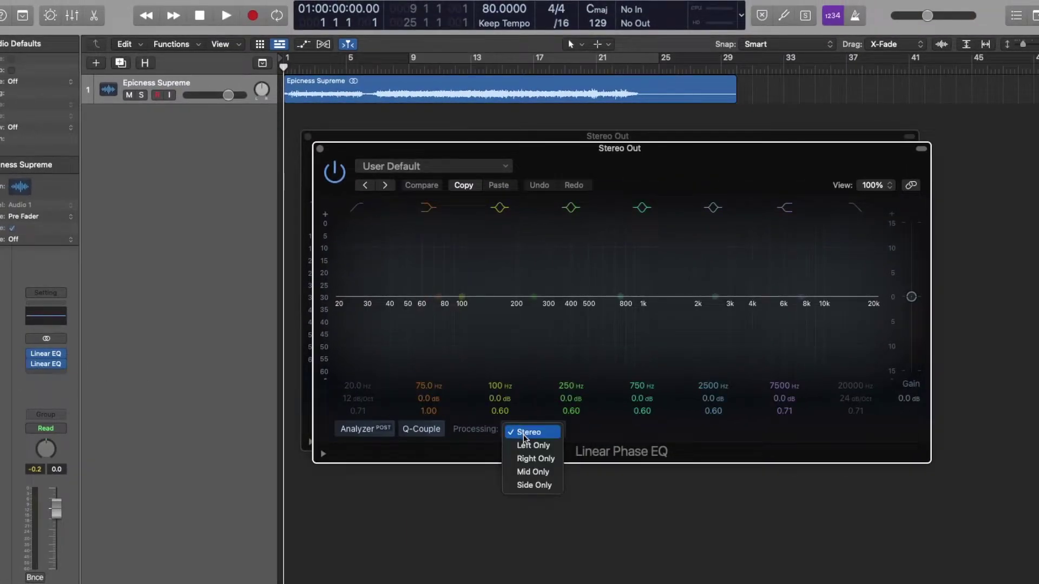
click(525, 471)
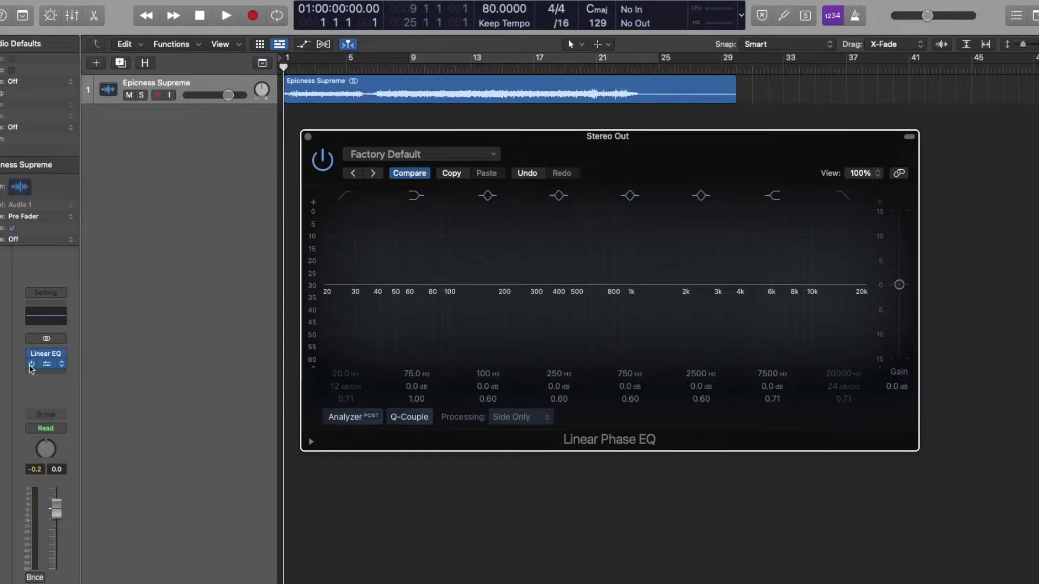
click(32, 364)
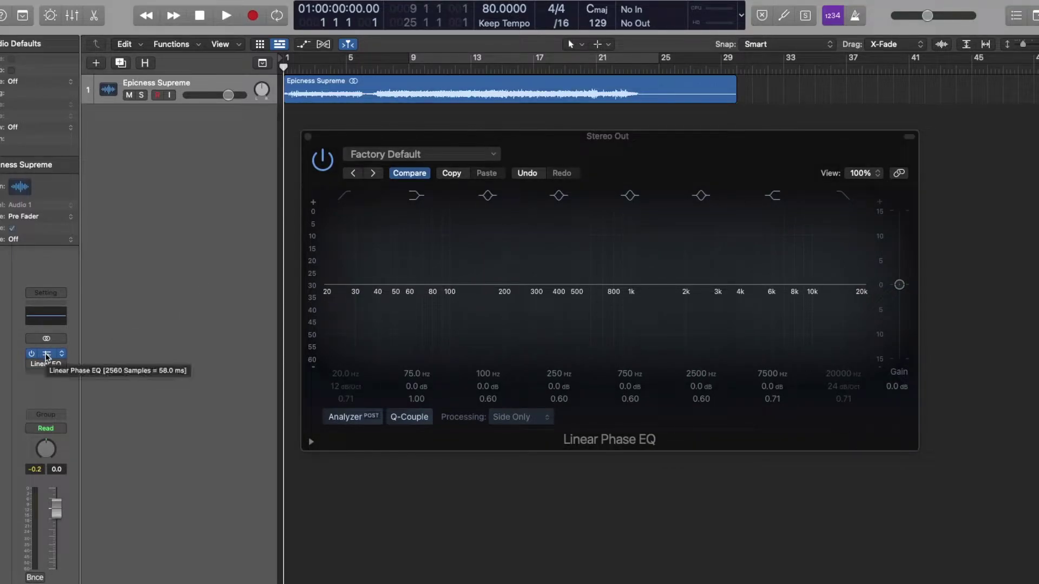
Step: Reopen the Side Only EQ and play the track in a cycle range from bar 7 to bar 25
click(49, 357)
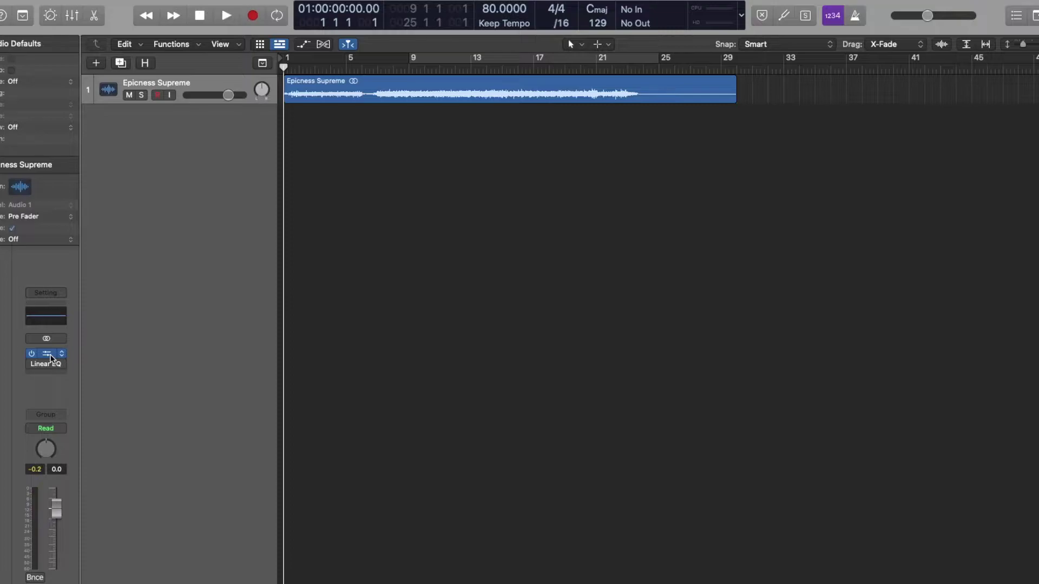
click(50, 358)
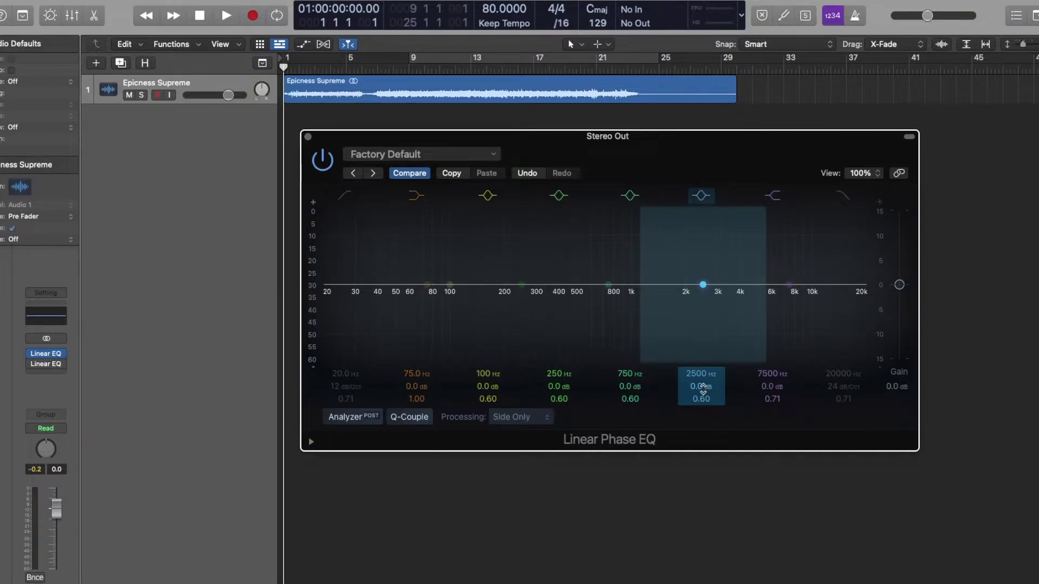
click(474, 62)
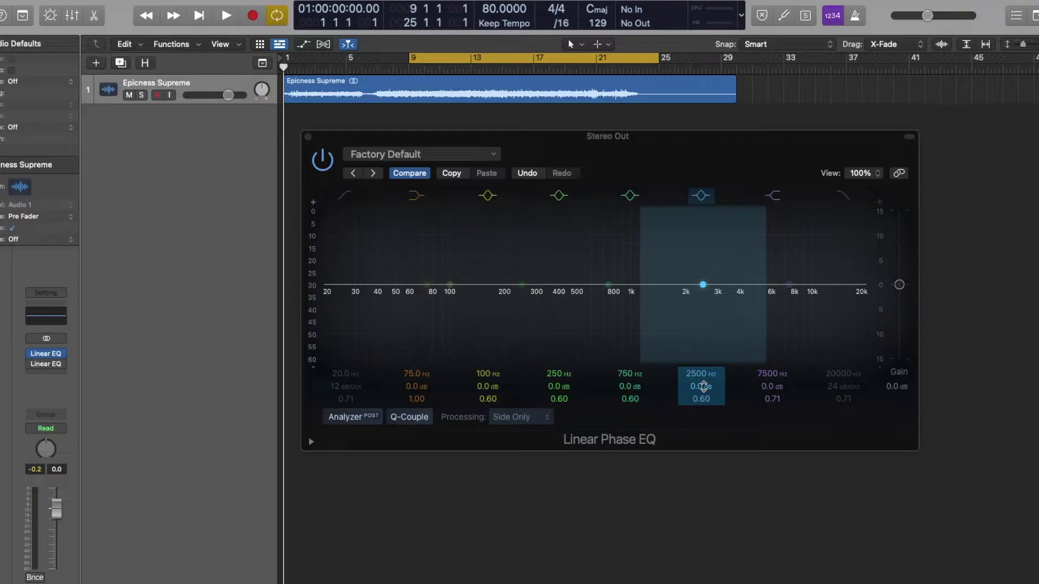
key(space)
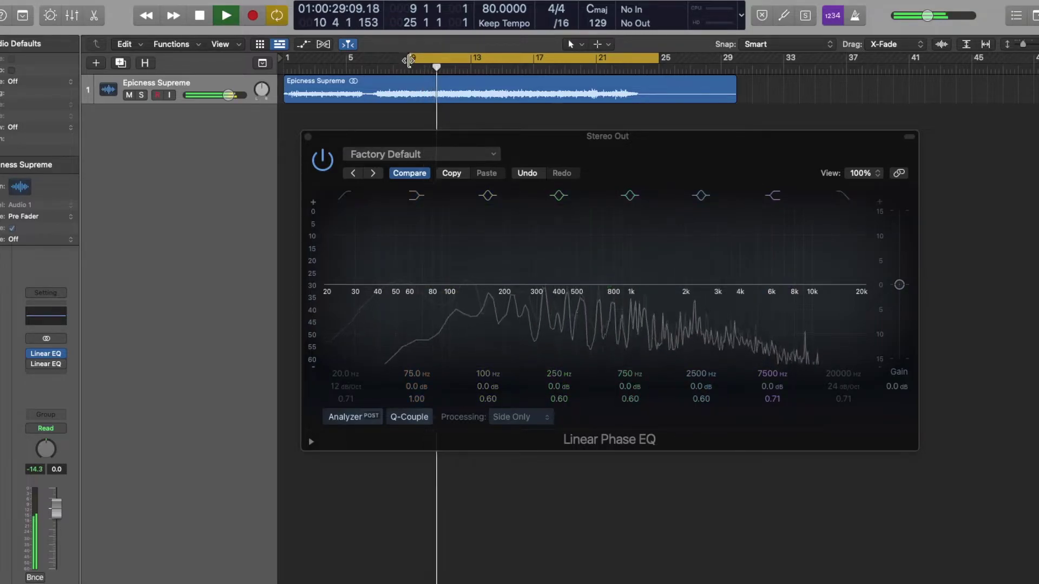
drag(408, 60, 379, 60)
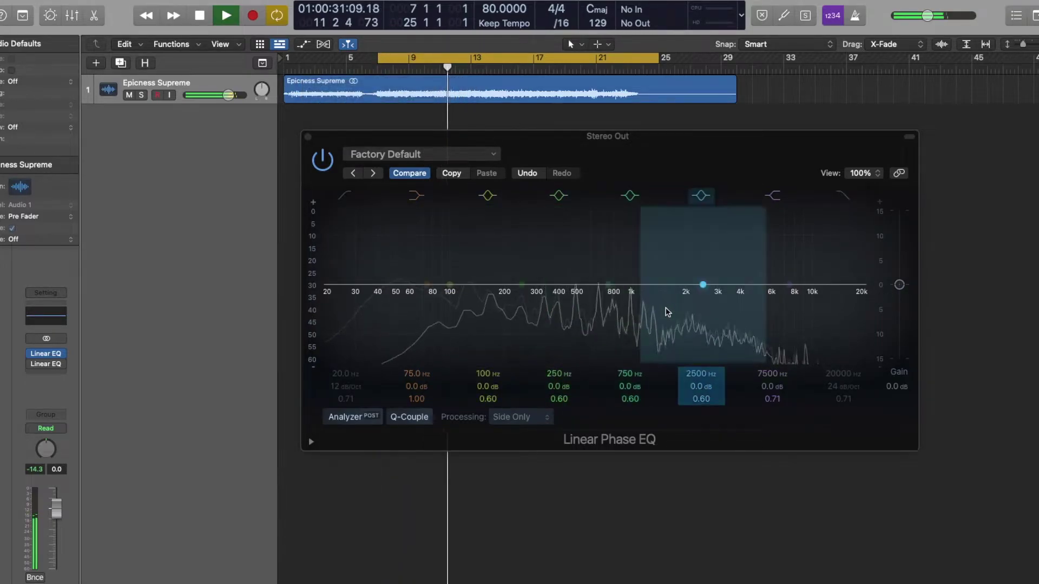
Step: Boost the Side Only EQ's 2500 Hz band and sweep it down to about 1100 Hz at +10.4 dB
drag(698, 386, 698, 377)
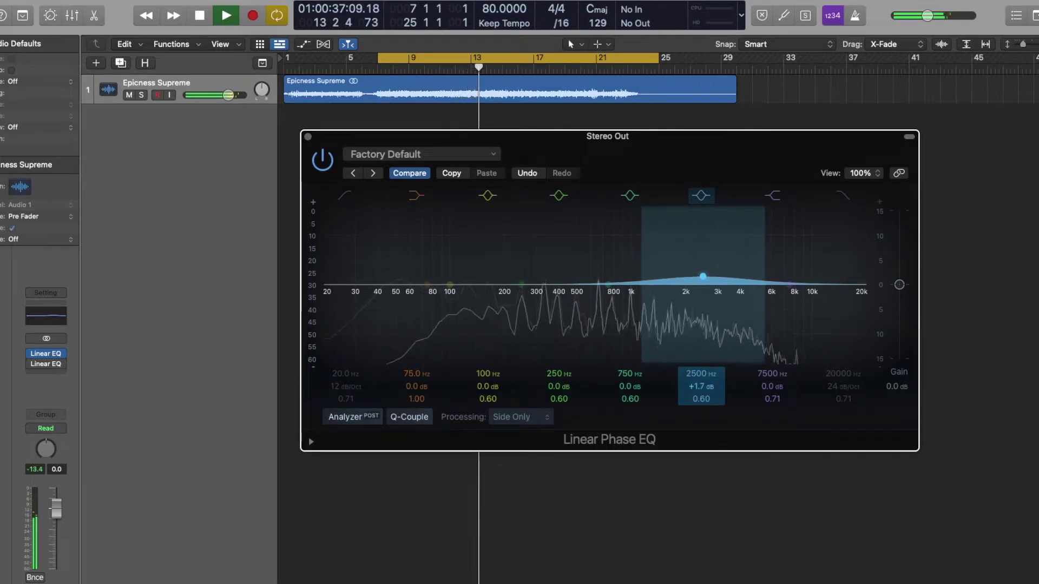
drag(668, 304, 667, 296)
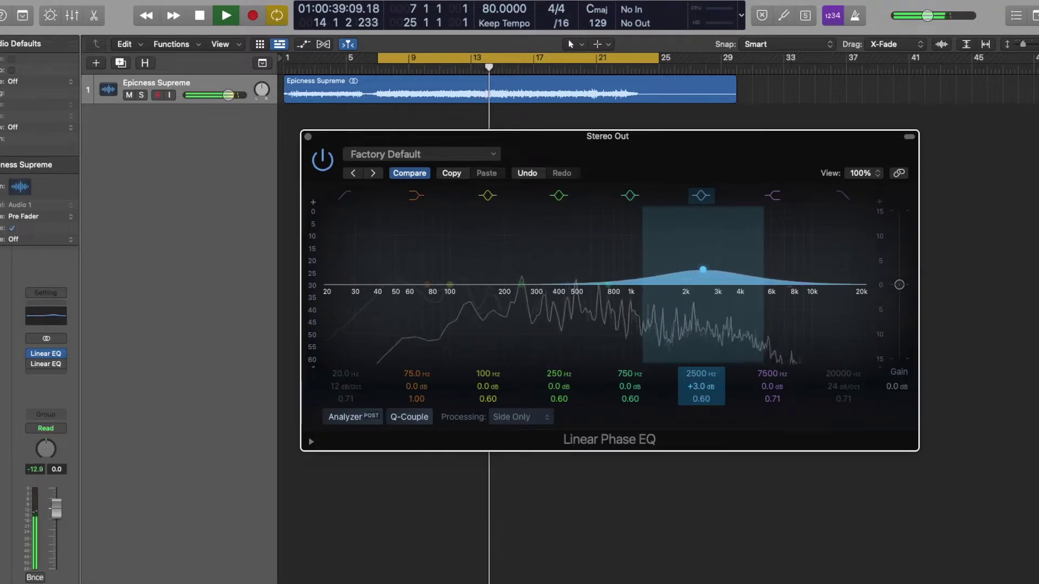
drag(701, 386, 701, 386)
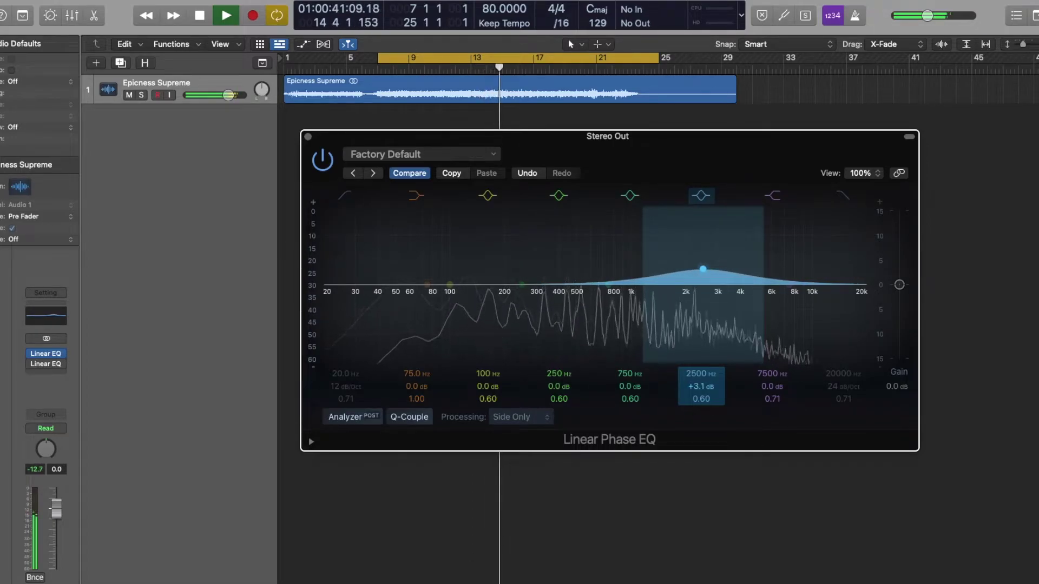
drag(667, 296, 619, 266)
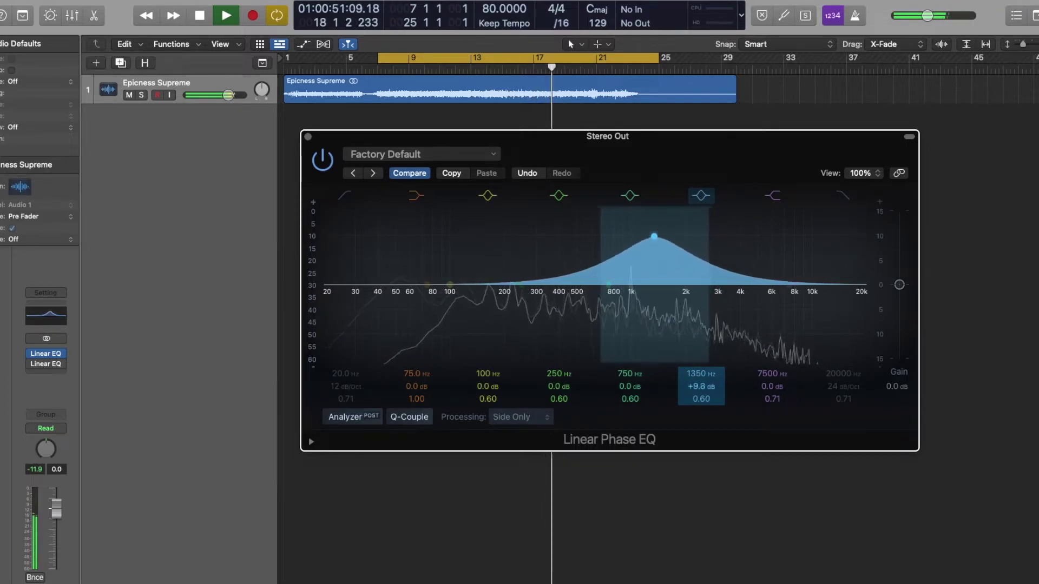
mouse_move(655, 236)
mouse_down()
mouse_move(698, 233)
mouse_move(639, 233)
mouse_up()
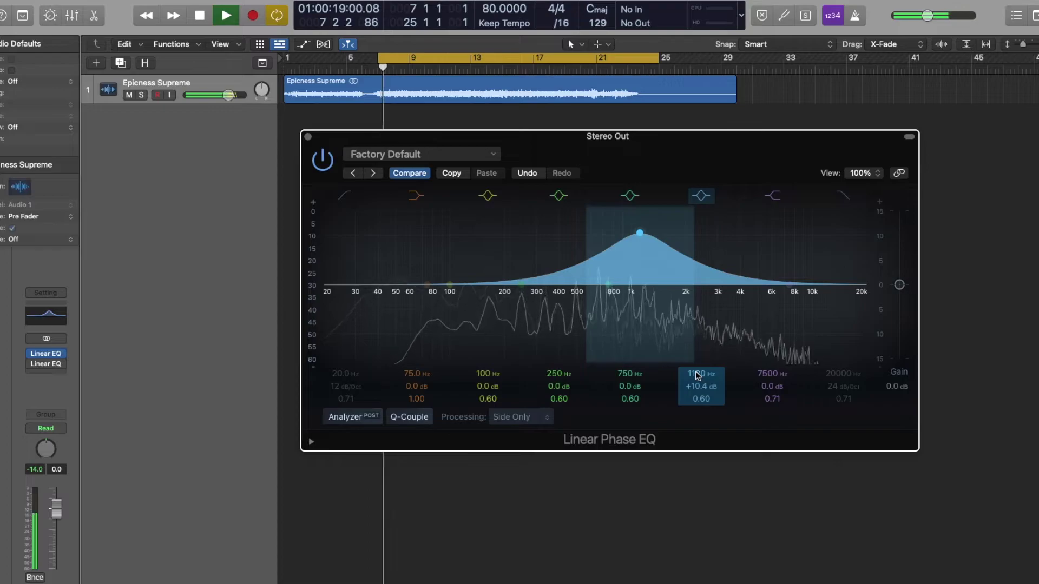
Step: Set the boosted peak band of the Side Only EQ to 1580 Hz, +1.7 dB and a Q of 0.67
mouse_move(698, 375)
mouse_down()
mouse_move(697, 357)
mouse_move(698, 384)
mouse_move(697, 364)
mouse_up()
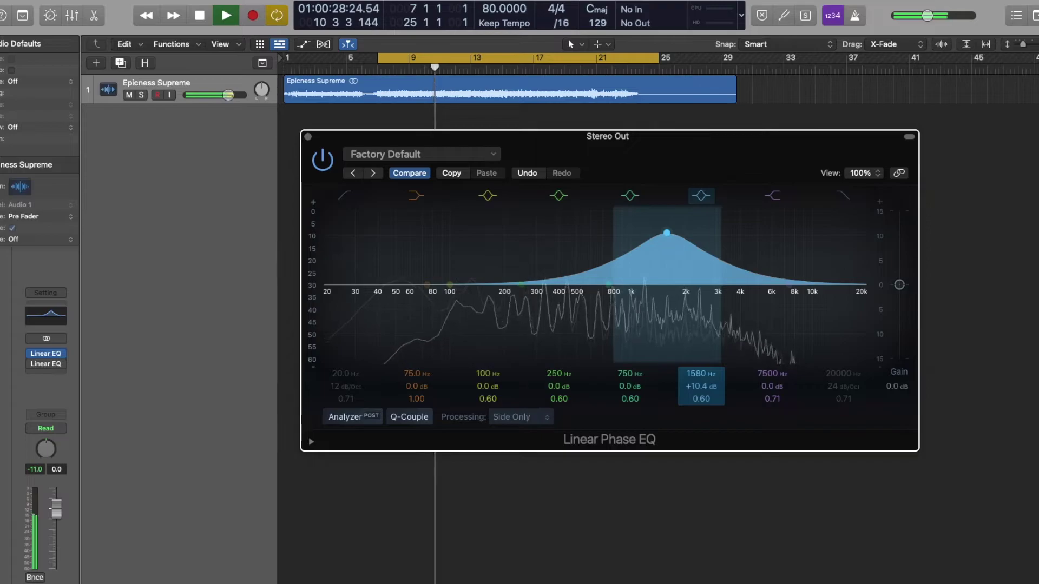
drag(699, 386, 699, 407)
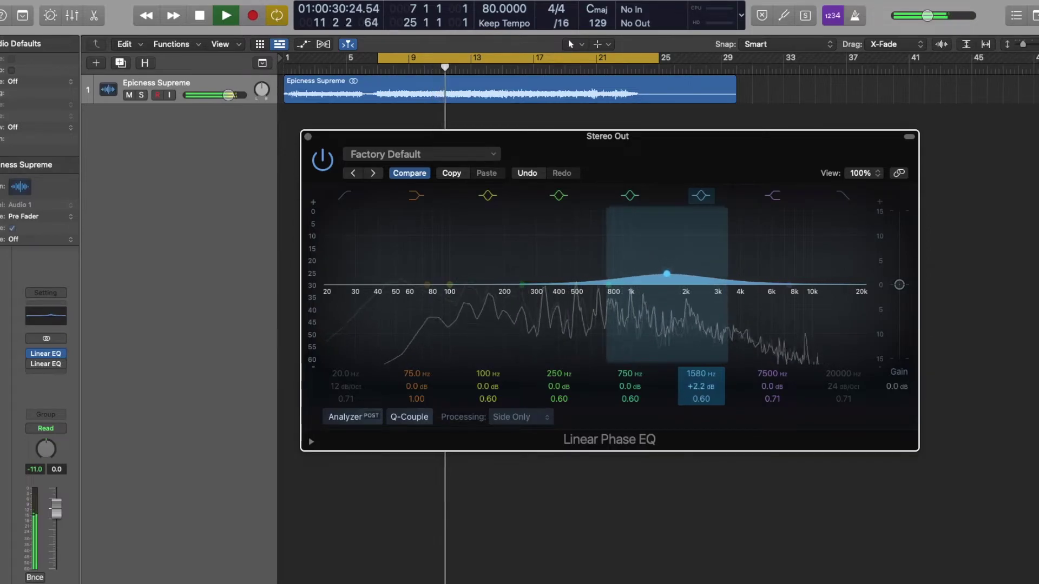
mouse_move(700, 387)
mouse_down()
mouse_move(700, 401)
mouse_move(700, 385)
mouse_up()
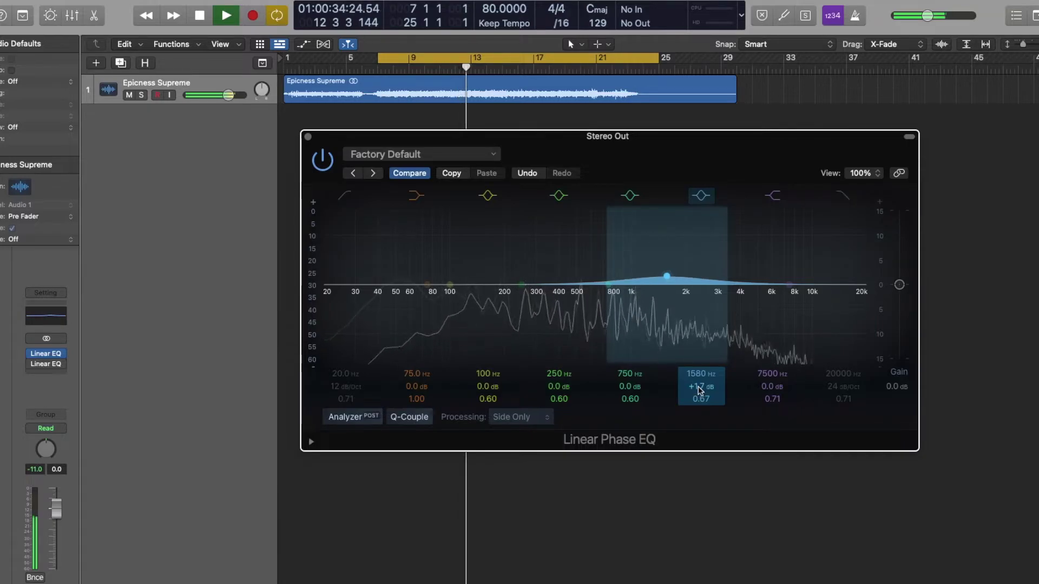
Step: Boost the Side Only EQ's 7500 Hz high shelf by 1.0 dB and set the neighbouring peak band to 1600 Hz, +2.0 dB
mouse_move(772, 387)
mouse_down()
mouse_move(764, 334)
mouse_move(763, 385)
mouse_move(764, 332)
mouse_move(764, 385)
mouse_up()
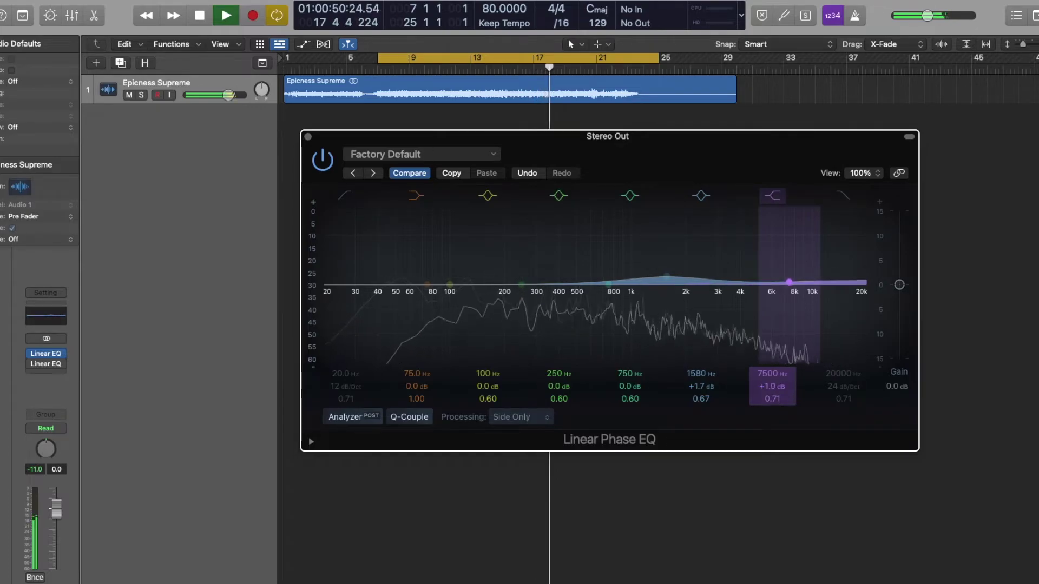
drag(700, 387, 700, 372)
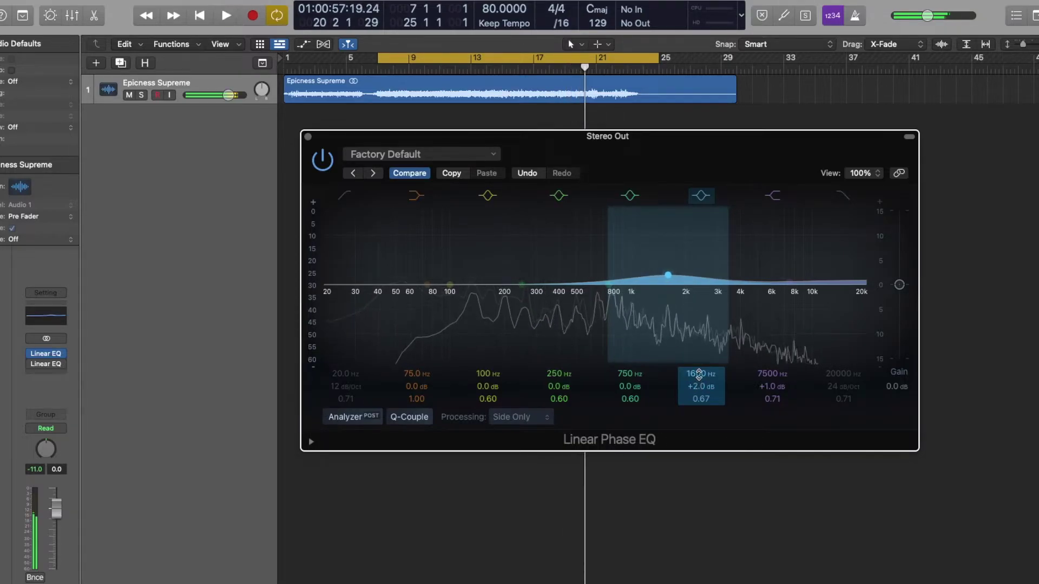
Step: Bypass and close the Side Only EQ, then open the Mid Only EQ with the cycle range playing
click(31, 354)
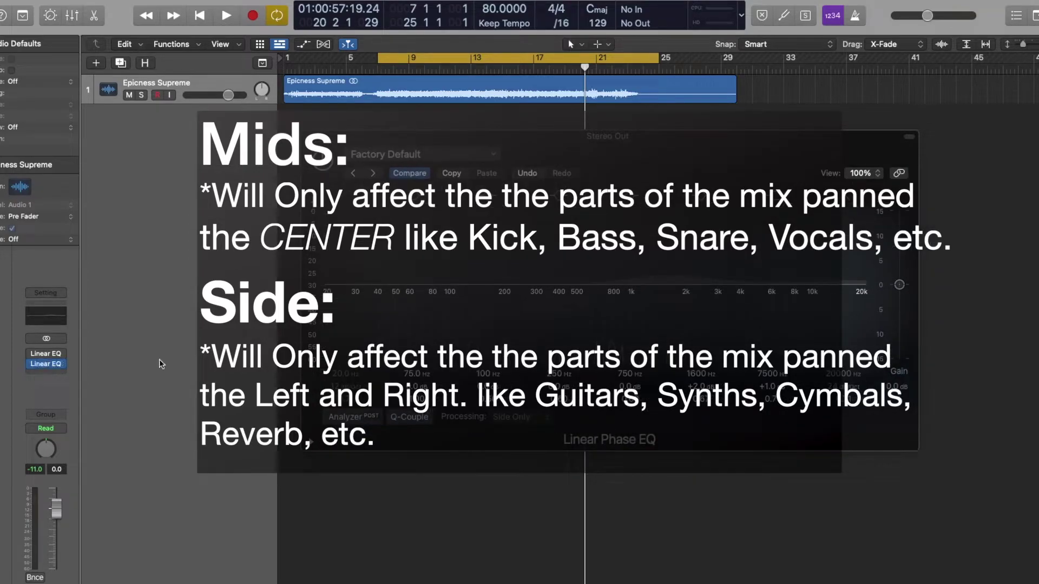
click(310, 137)
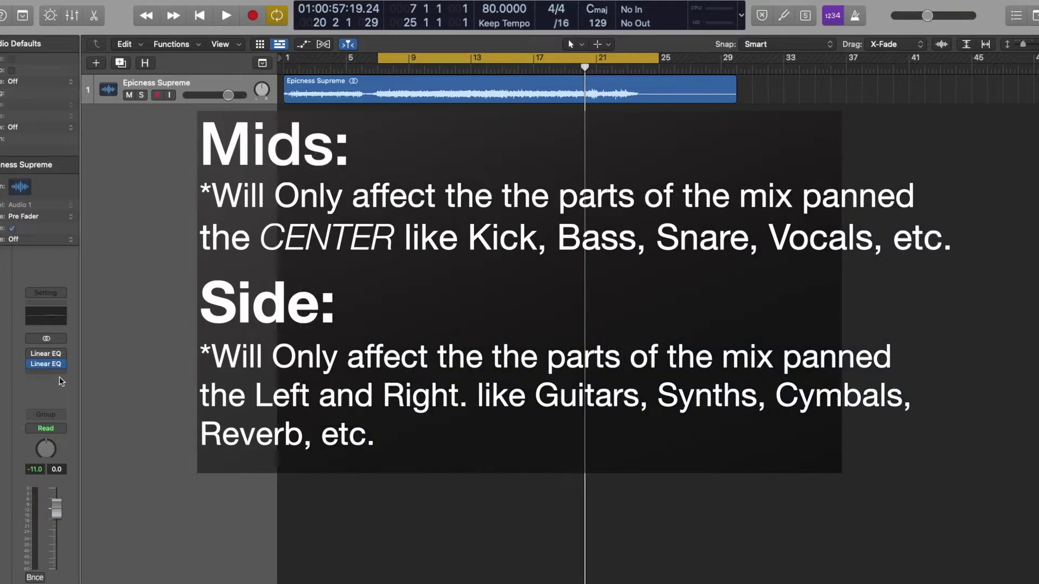
click(47, 365)
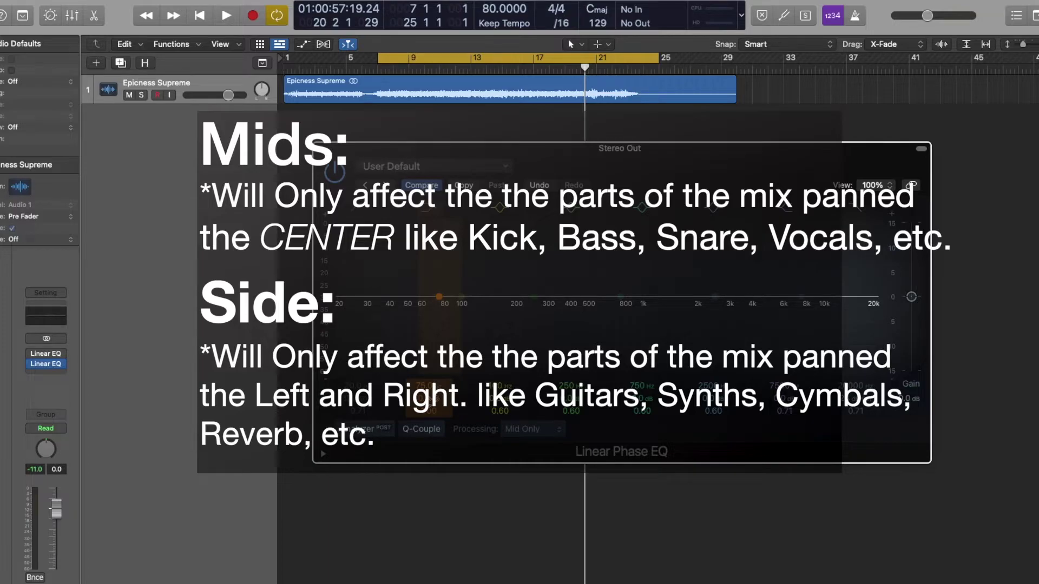
key(space)
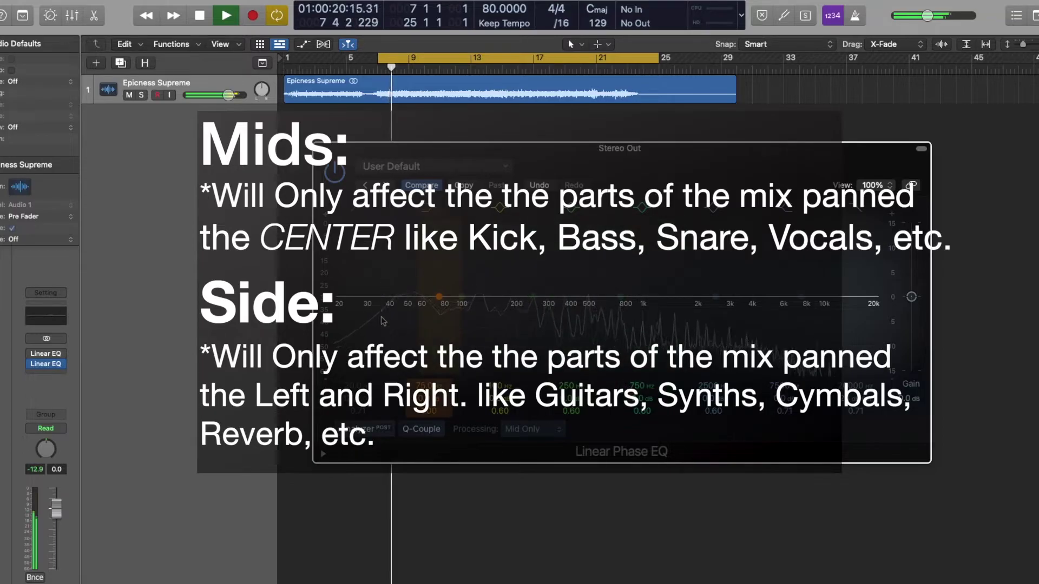
Step: Set the Mid Only EQ's 100 Hz peak band to 52.5 Hz, +1.6 dB and a Q of 1.30
drag(453, 318, 412, 270)
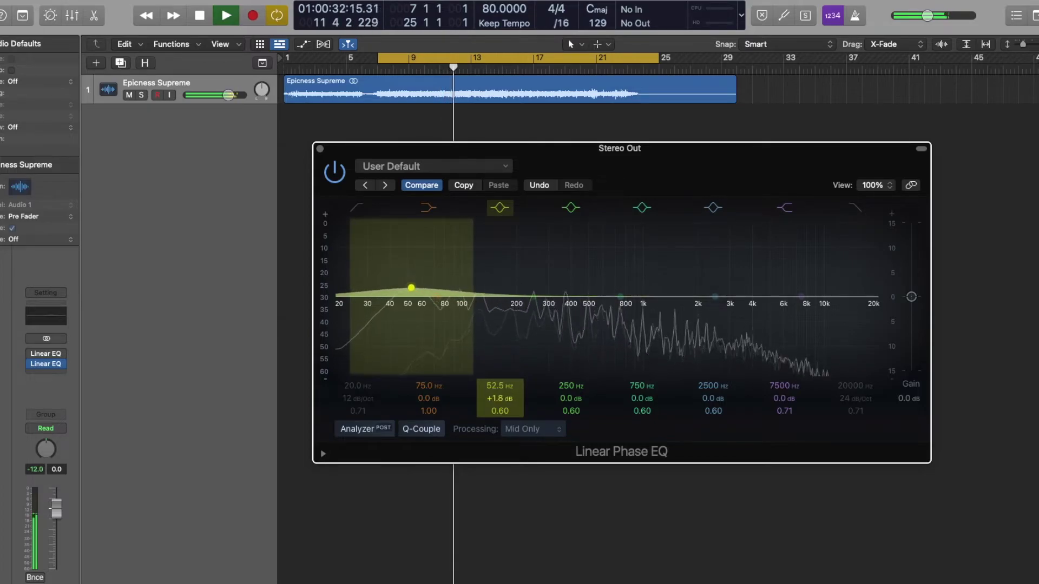
mouse_move(500, 411)
mouse_down()
mouse_move(500, 379)
mouse_move(500, 401)
mouse_up()
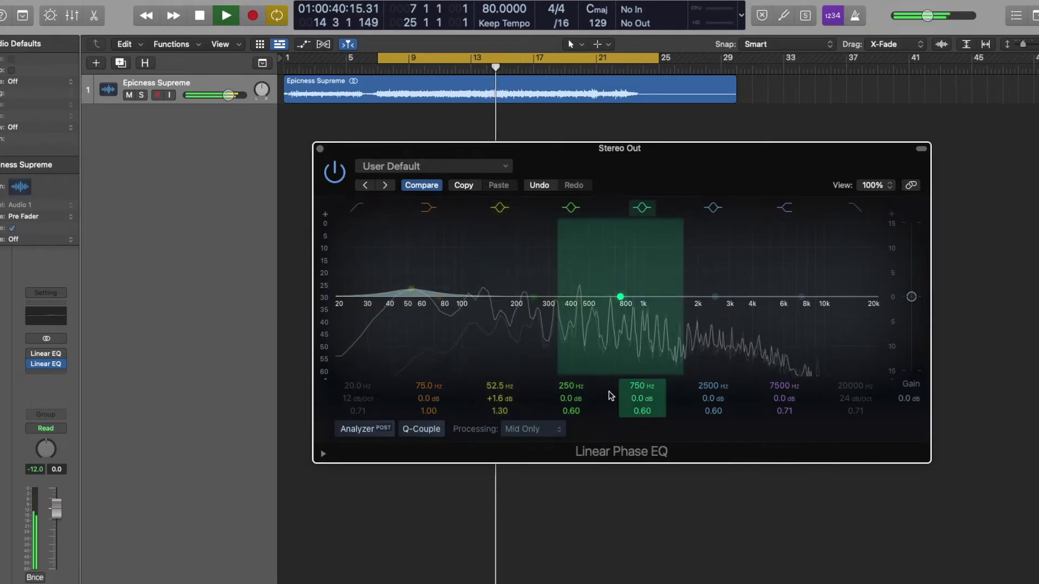
Step: Set the Mid Only EQ's 750 Hz peak band to 560 Hz, +1.4 dB and a Q of 0.88
drag(637, 399, 637, 338)
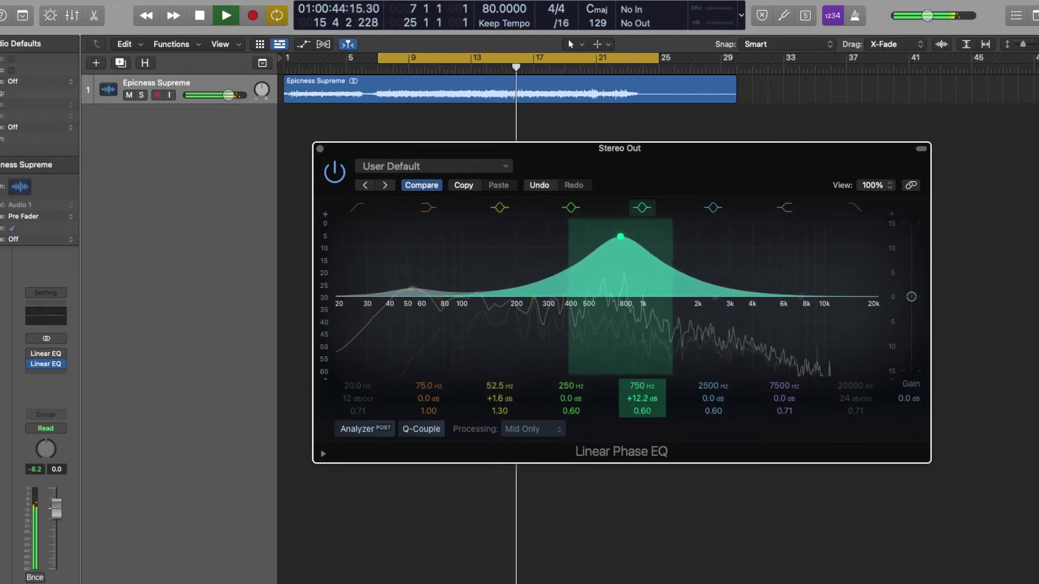
drag(640, 386, 638, 398)
drag(605, 216, 597, 216)
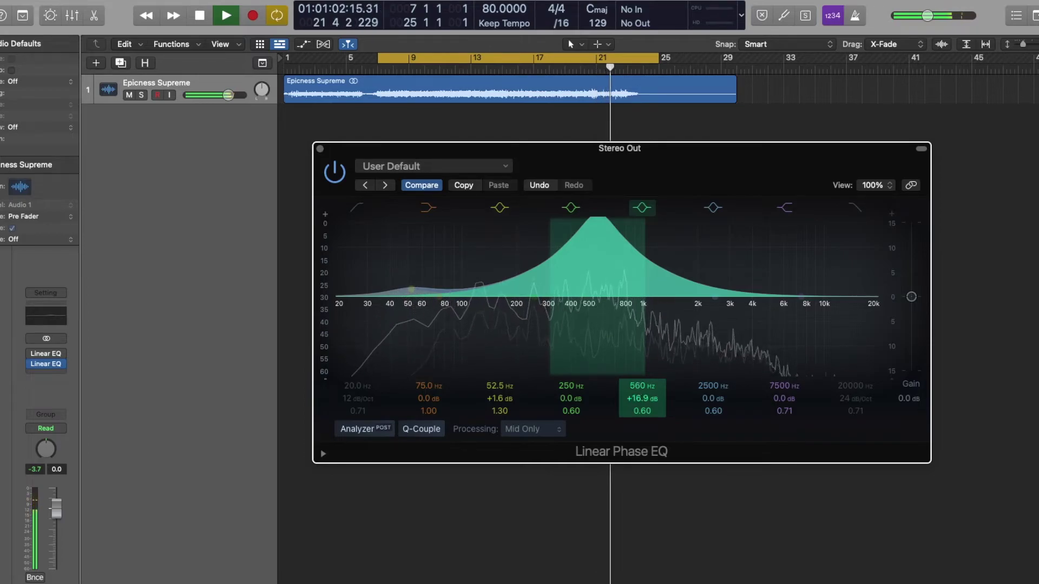
drag(598, 216, 597, 289)
drag(642, 411, 641, 409)
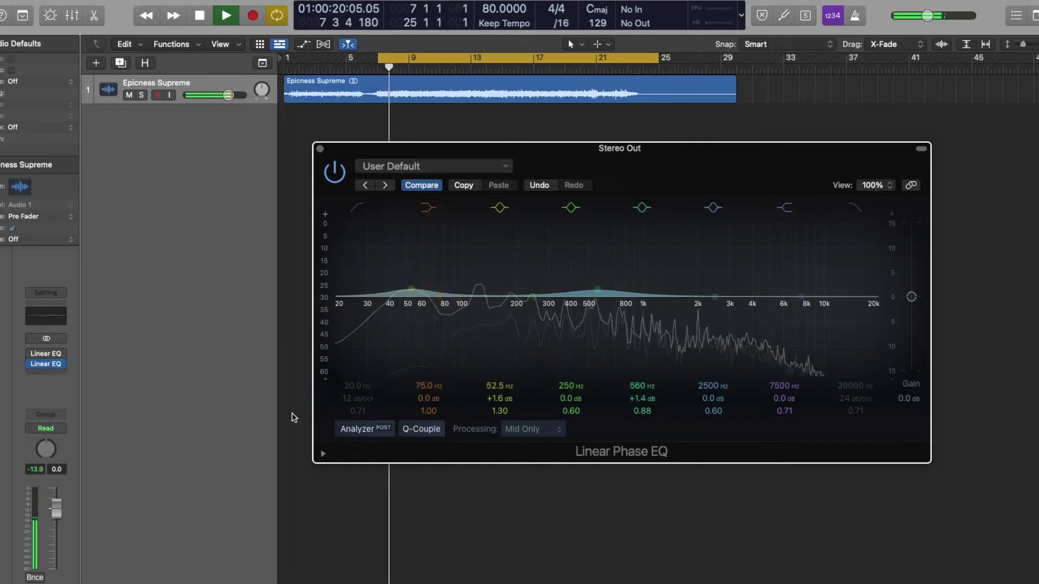
Step: Re-enable and open the Side Only EQ, and arrange its window apart from the Mid Only EQ so both are visible
click(31, 354)
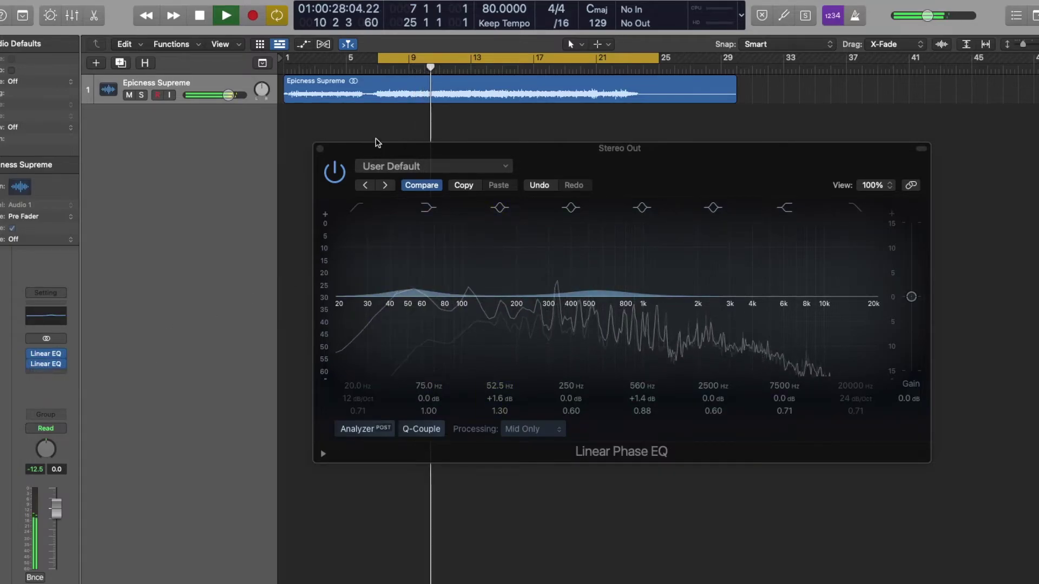
click(48, 354)
drag(650, 140, 823, 270)
drag(678, 157, 329, 31)
drag(818, 288, 817, 148)
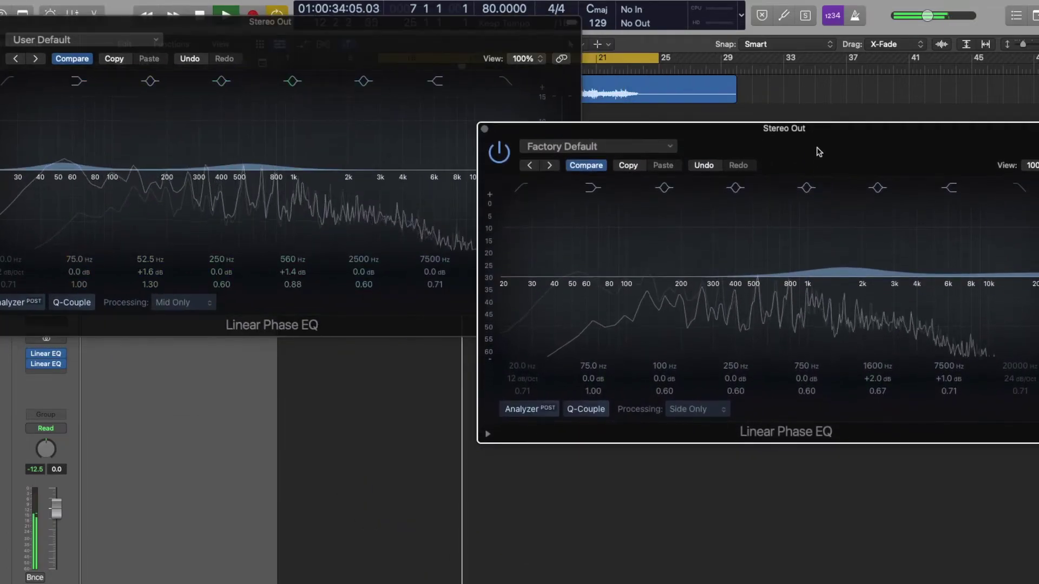
Step: Enable the Side Only EQ's low cut at 192 Hz with a 12 dB/Oct slope, and close both EQ windows
click(522, 187)
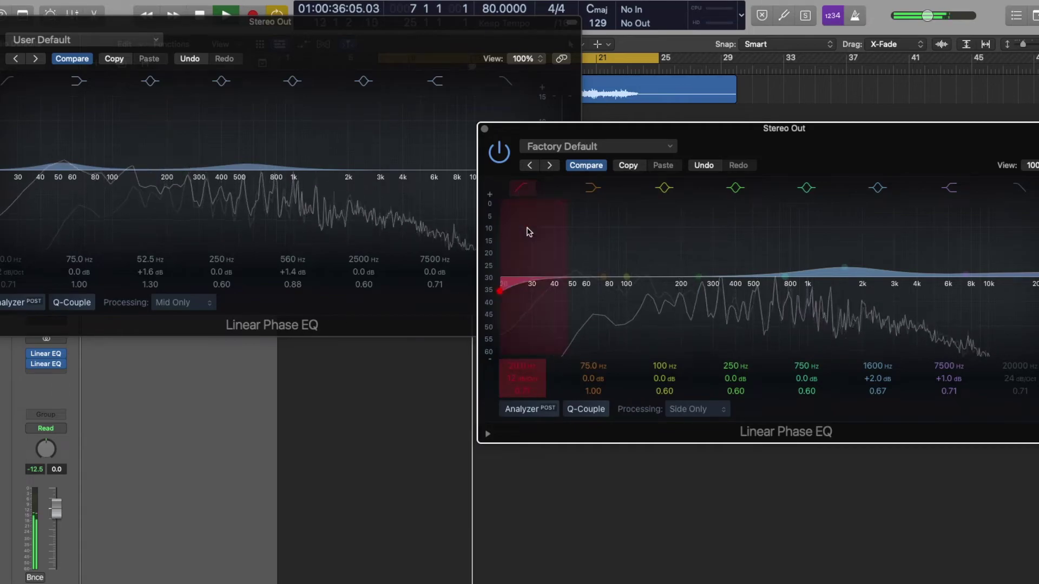
drag(525, 373, 524, 345)
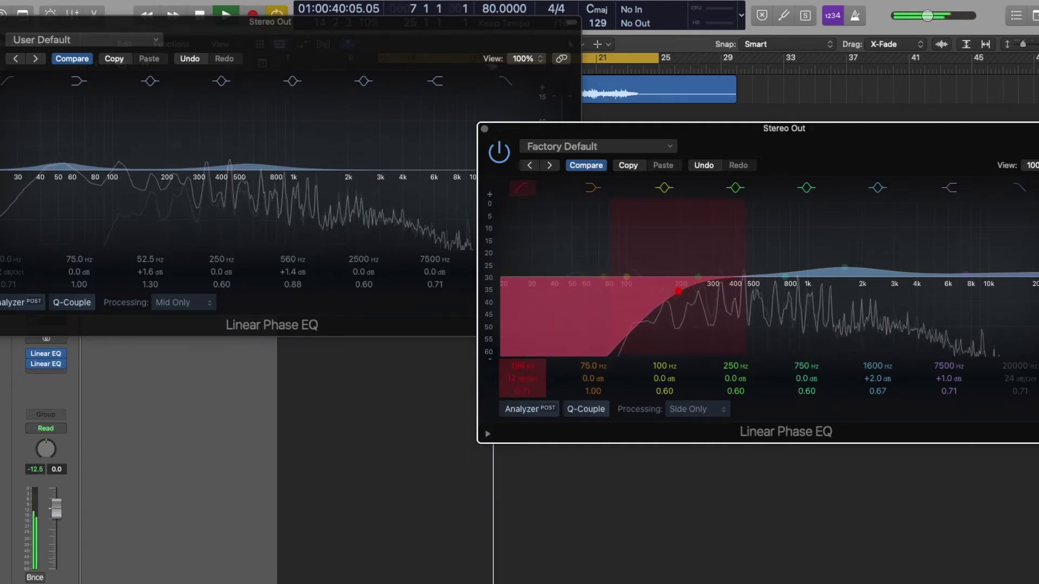
click(485, 131)
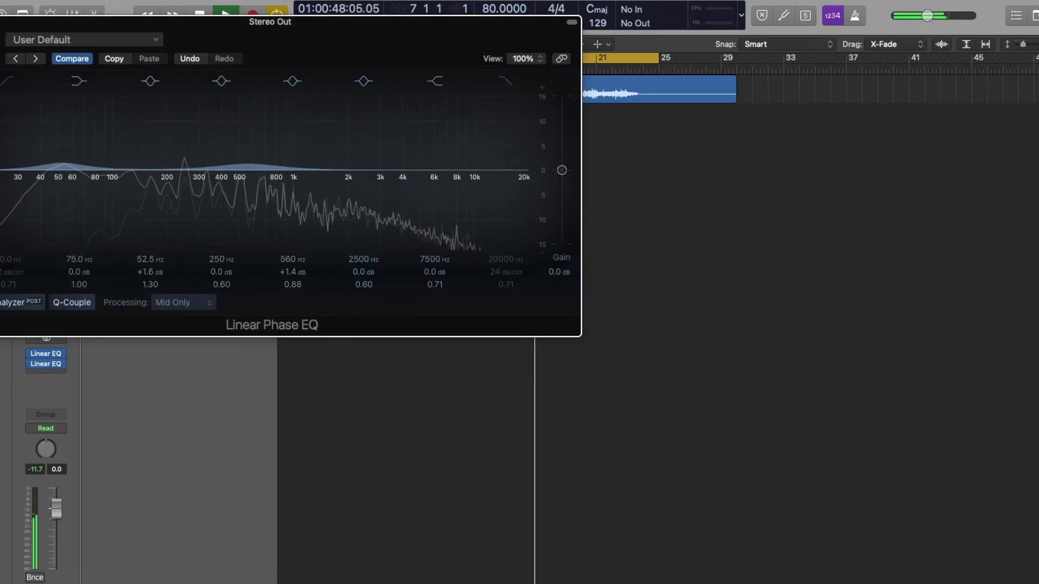
click(0, 22)
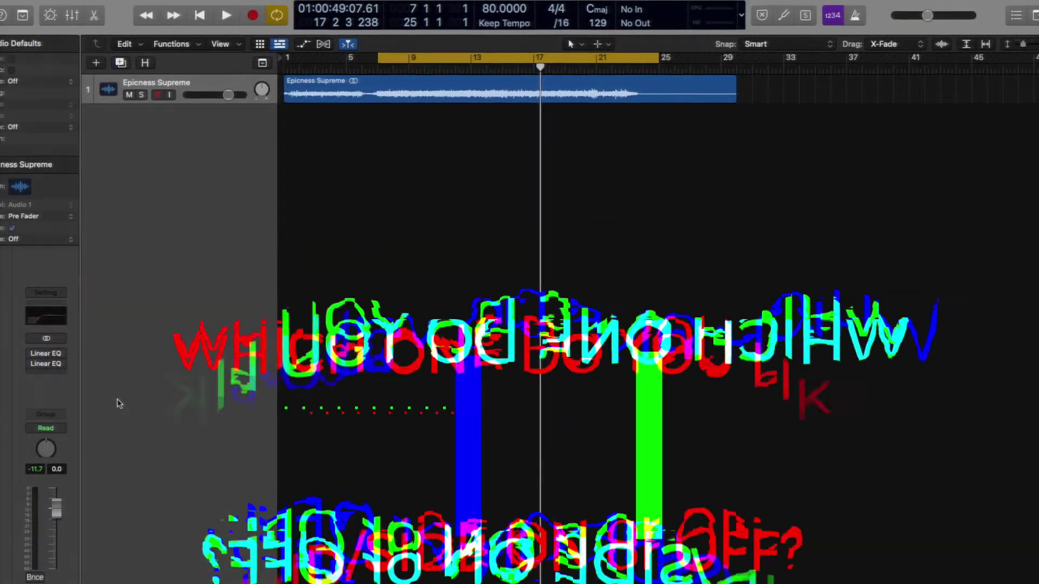
Step: Play the cycle range with both Stereo Out Linear Phase EQs bypassed, and switch both on during playback
key(space)
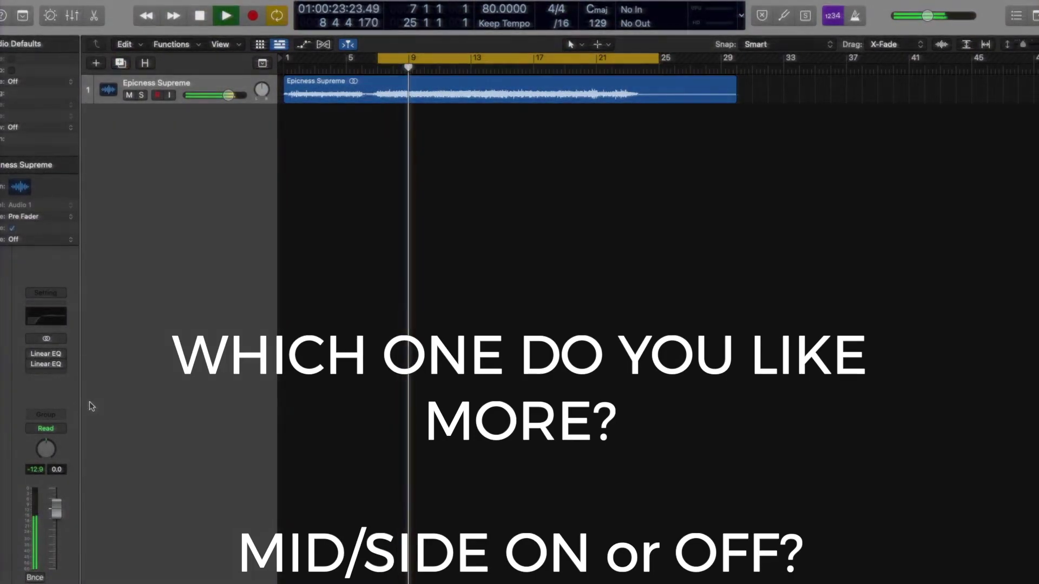
mouse_move(31, 356)
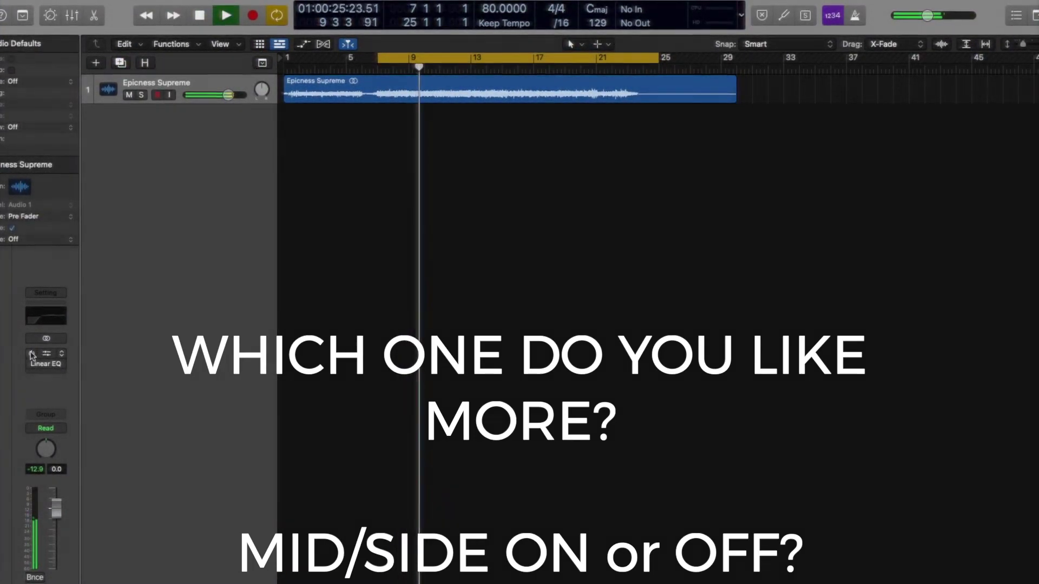
click(32, 354)
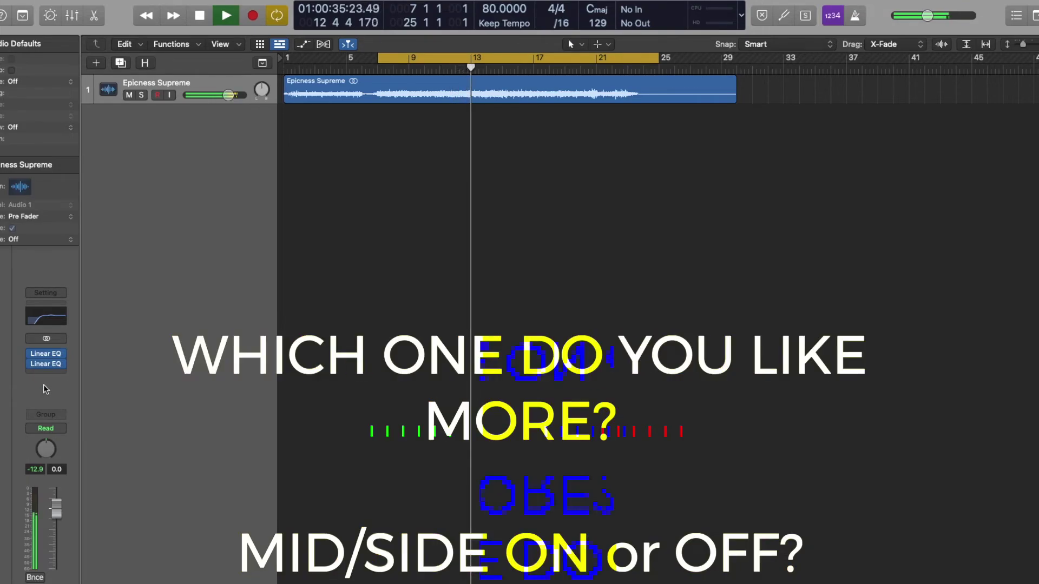
Step: Bypass both Linear Phase EQs and re-enable them during playback to compare the mix with and without mid/side EQ
mouse_move(32, 355)
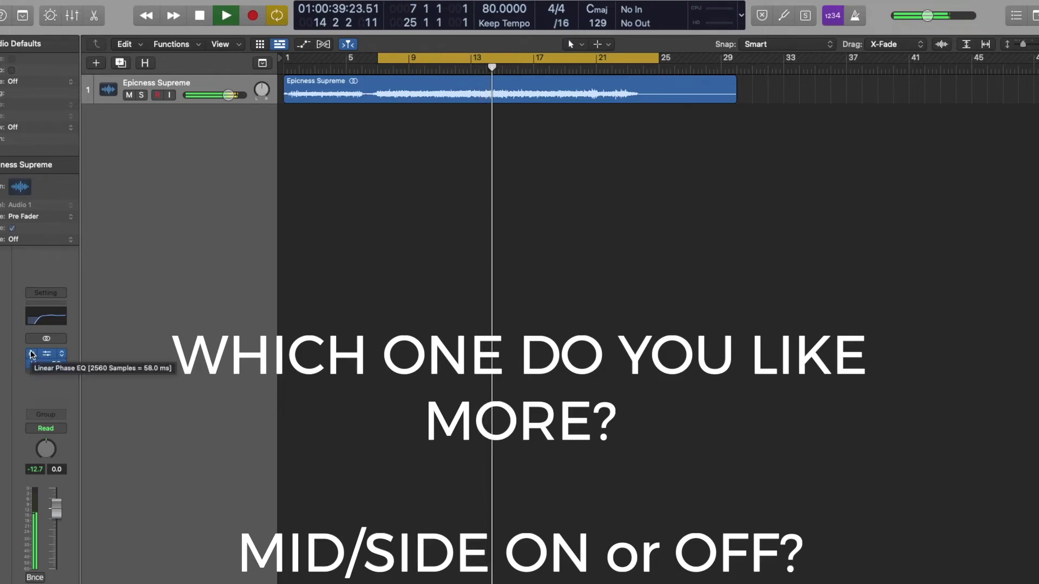
click(31, 354)
drag(31, 362, 31, 366)
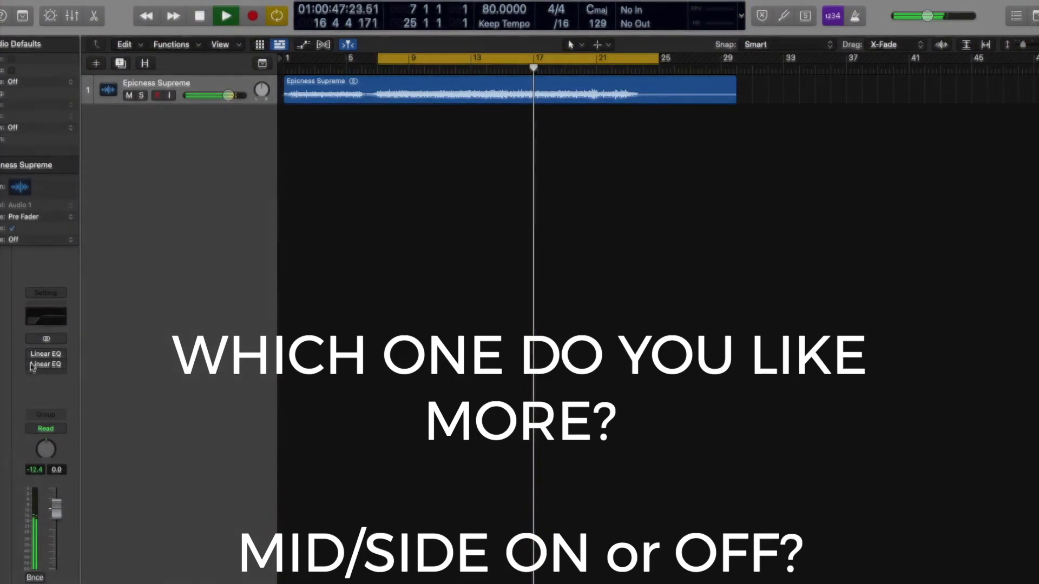
mouse_move(34, 356)
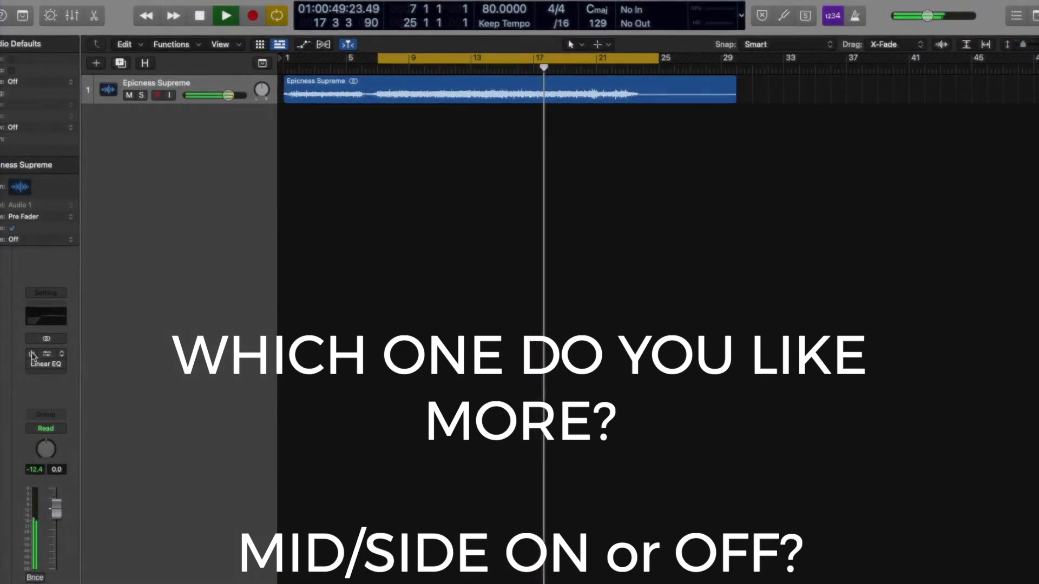
drag(32, 353, 31, 363)
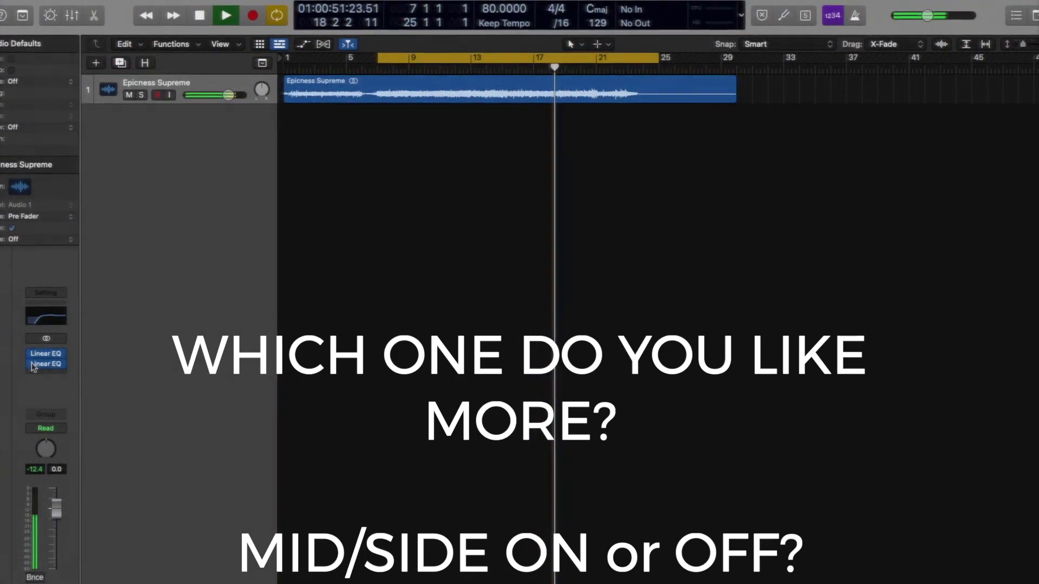